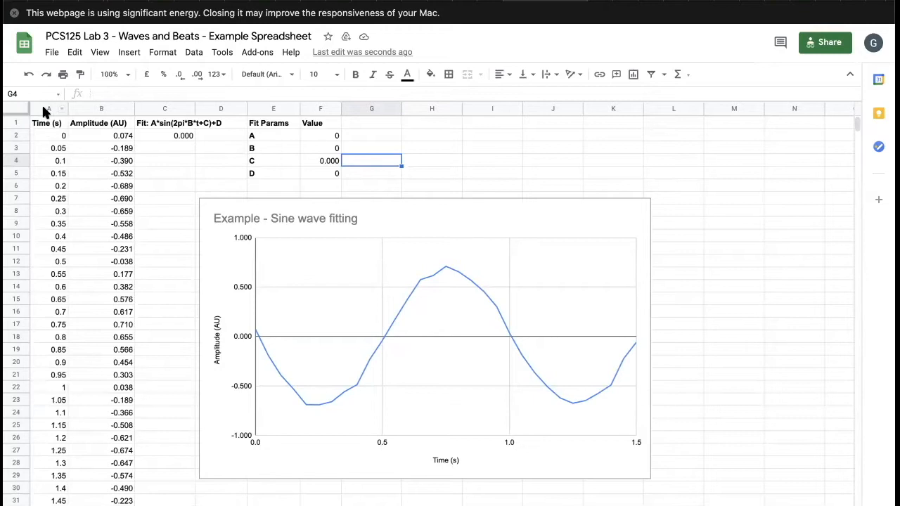
- Examine the Time and Amplitude data in columns A and B and the fit equation header in C1
{"action": "left_click", "coordinate": [43, 107]}
{"action": "left_click_drag", "start_coordinate": [62, 112], "coordinate": [91, 110]}
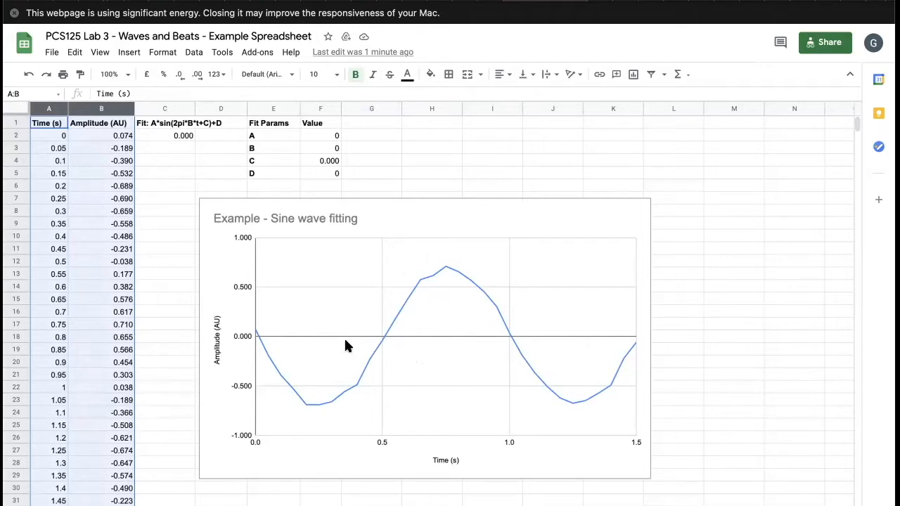
{"action": "left_click", "coordinate": [169, 127]}
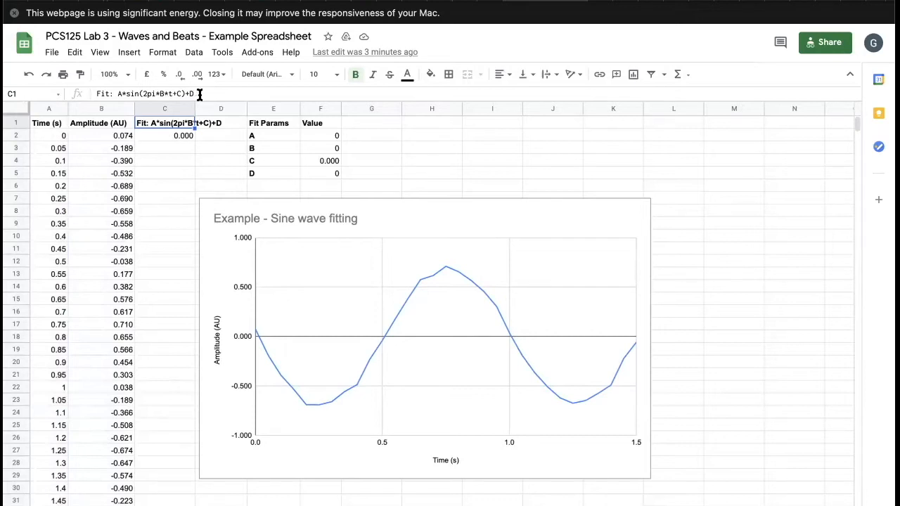
- Examine the fit formula in C2 and how it refers to the time value and the fit parameters in F2 to F5
{"action": "left_click", "coordinate": [185, 137]}
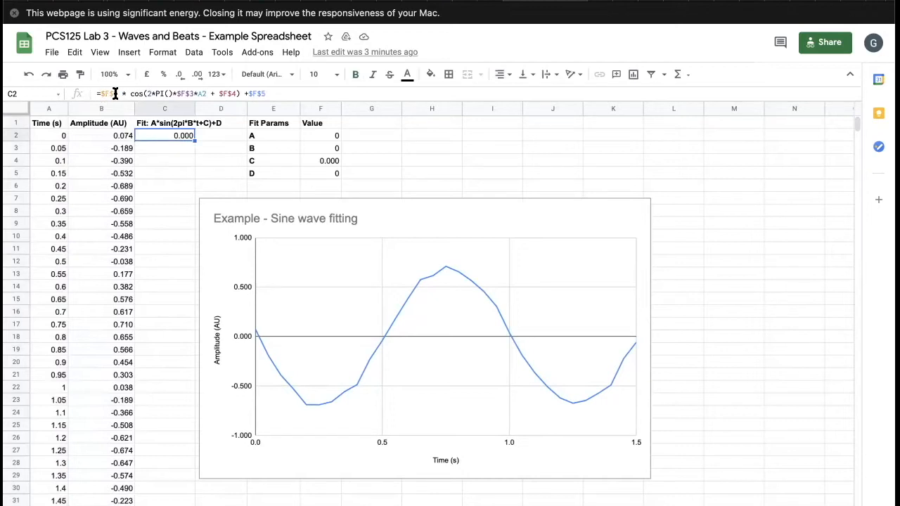
{"action": "left_click", "coordinate": [332, 136]}
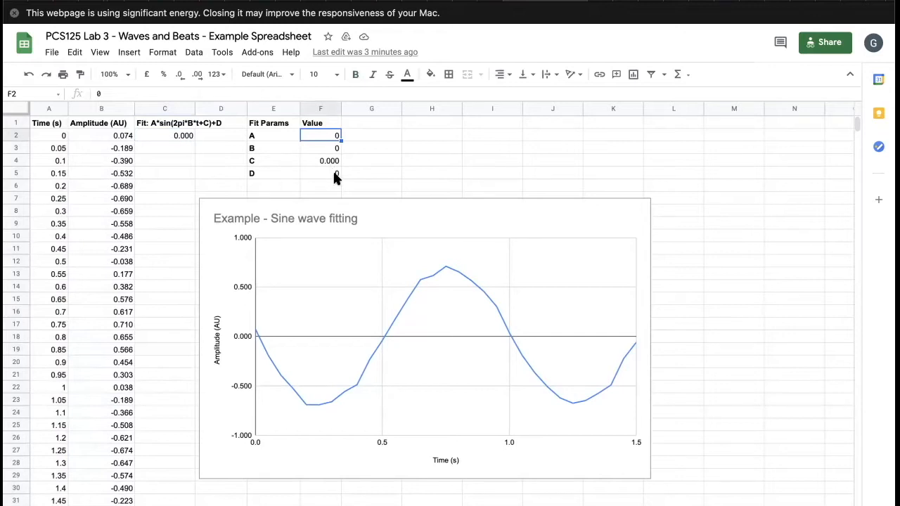
{"action": "left_click", "coordinate": [162, 135]}
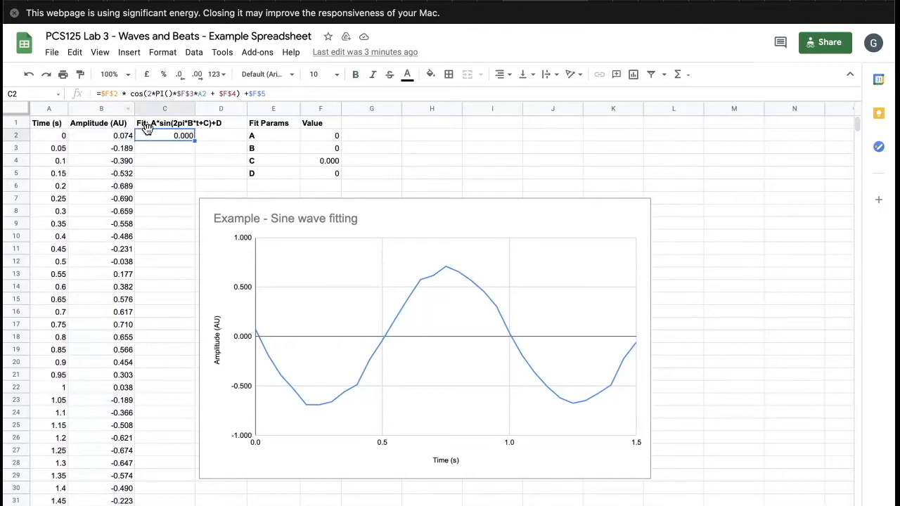
{"action": "left_click", "coordinate": [117, 93]}
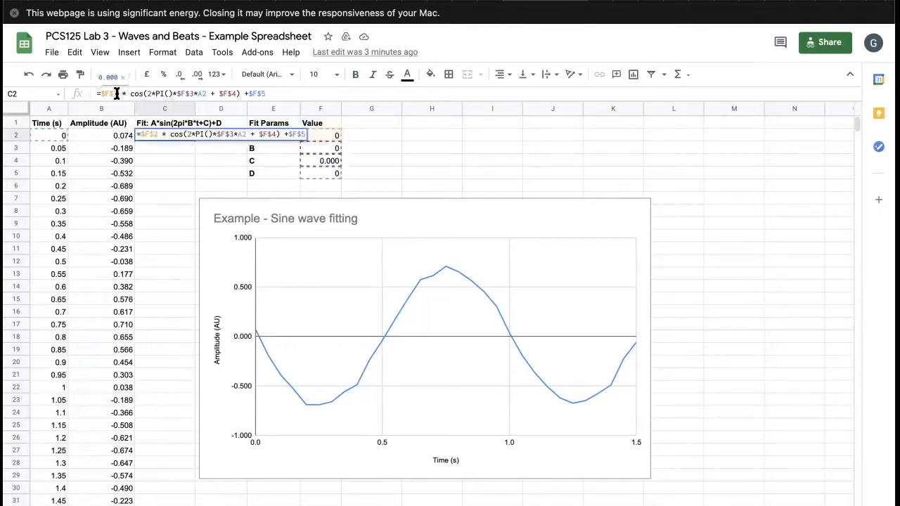
{"action": "left_click_drag", "start_coordinate": [105, 94], "coordinate": [119, 93]}
{"action": "left_click", "coordinate": [135, 93]}
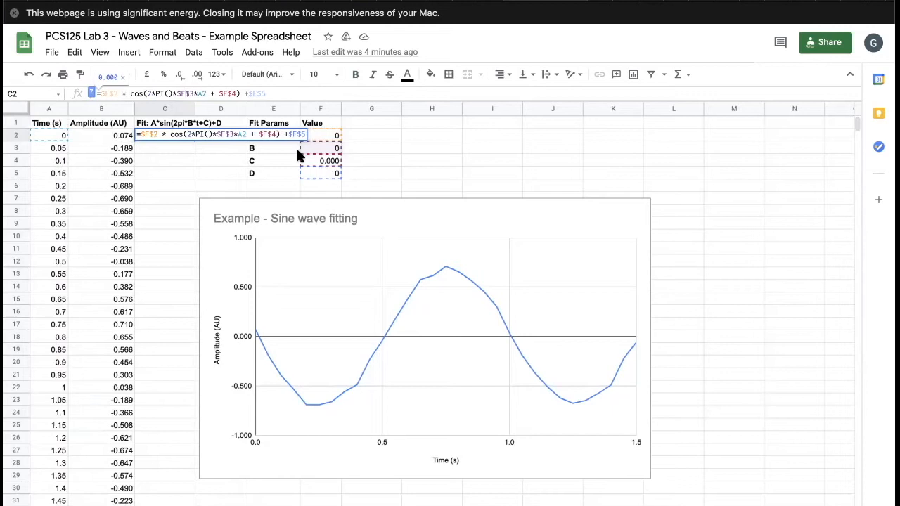
{"action": "left_click", "coordinate": [269, 134]}
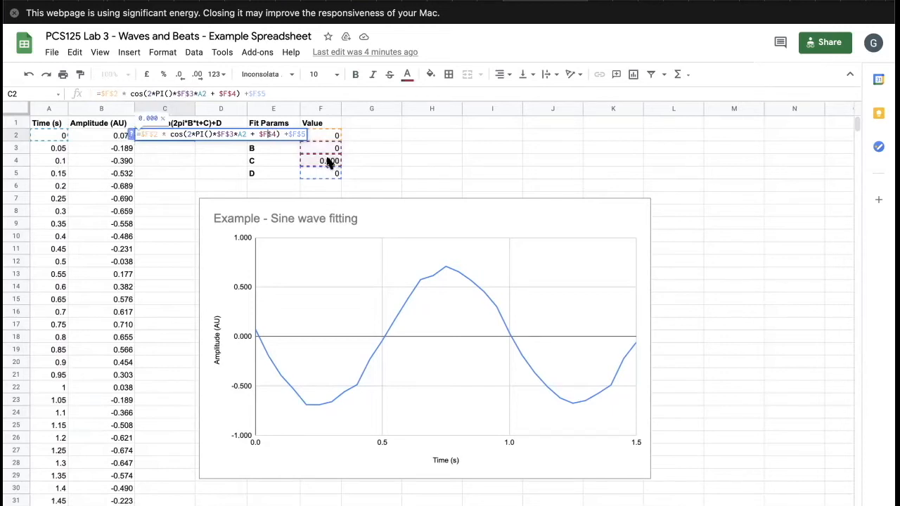
{"action": "left_click", "coordinate": [289, 134]}
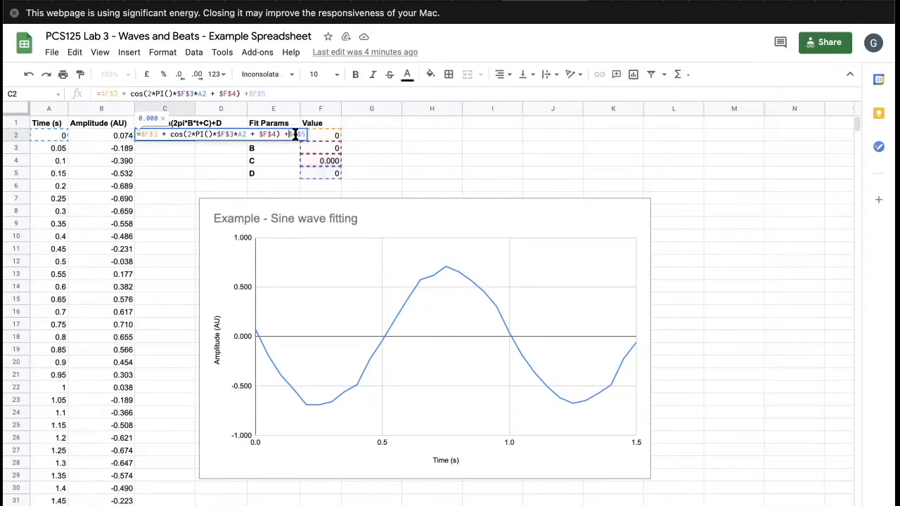
{"action": "left_click", "coordinate": [327, 174]}
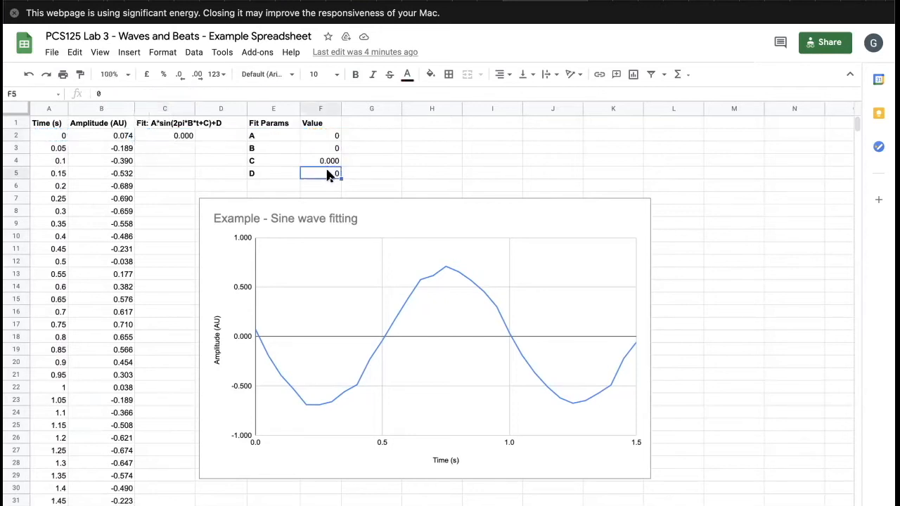
{"action": "left_click", "coordinate": [181, 137]}
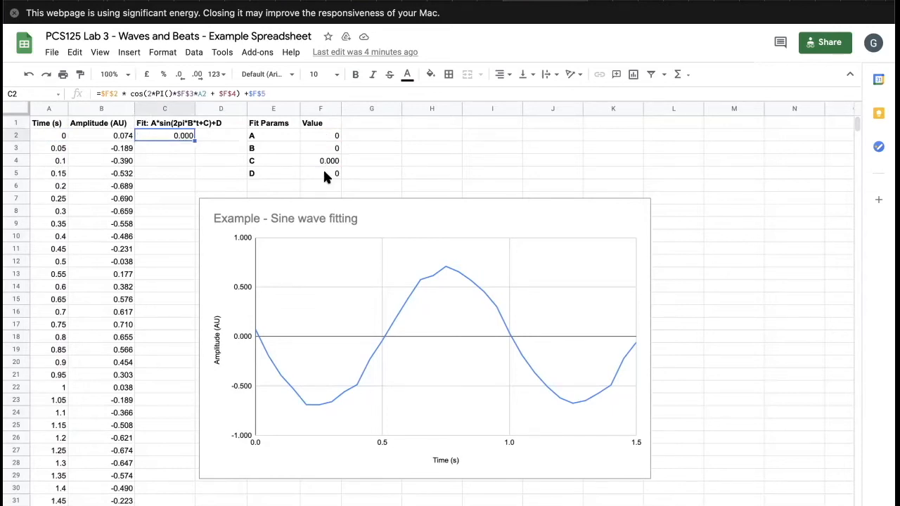
{"action": "double_click", "coordinate": [167, 137]}
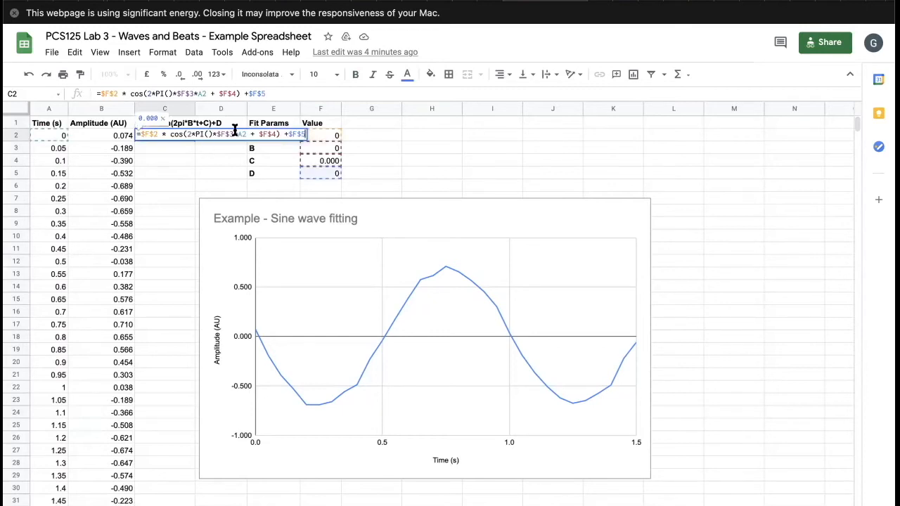
{"action": "key", "text": "Return"}
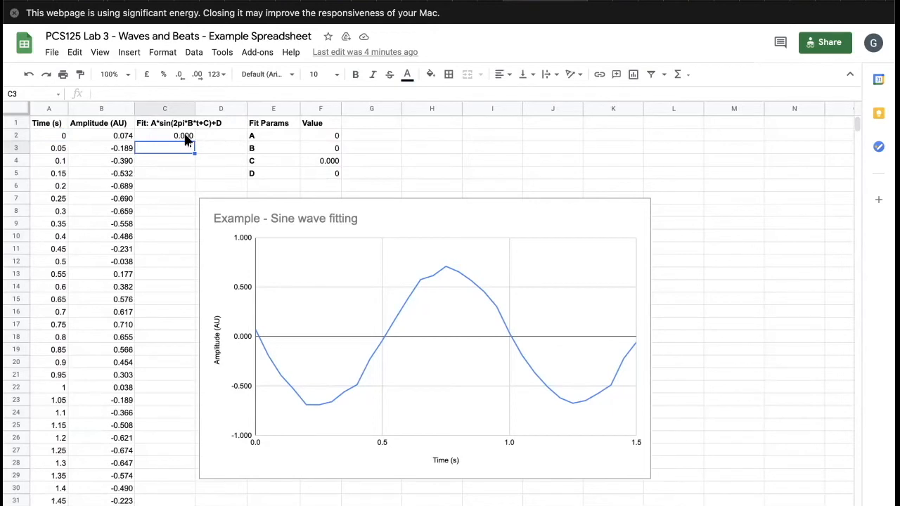
- Set fit parameter A in F2 to 1 and fill the C2 fit formula down column C
{"action": "left_click", "coordinate": [332, 137]}
{"action": "type", "text": "1"}
{"action": "key", "text": "Return"}
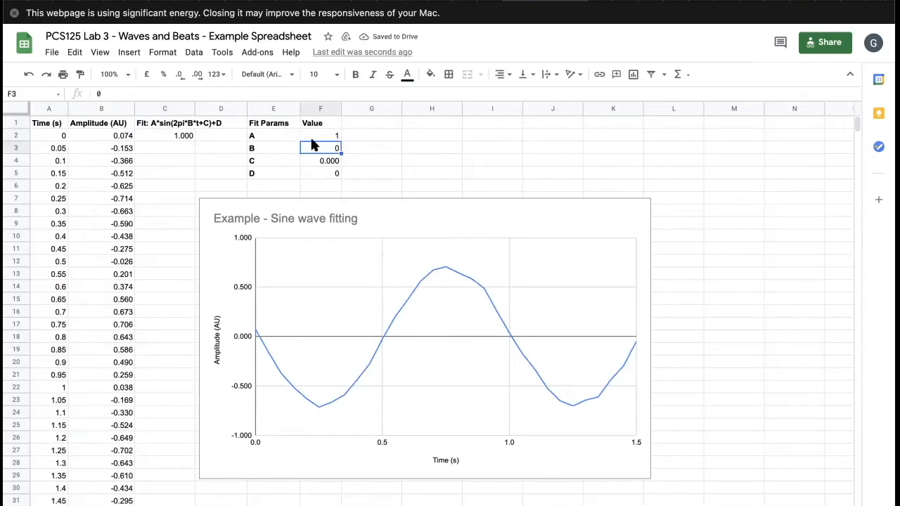
{"action": "left_click", "coordinate": [180, 136]}
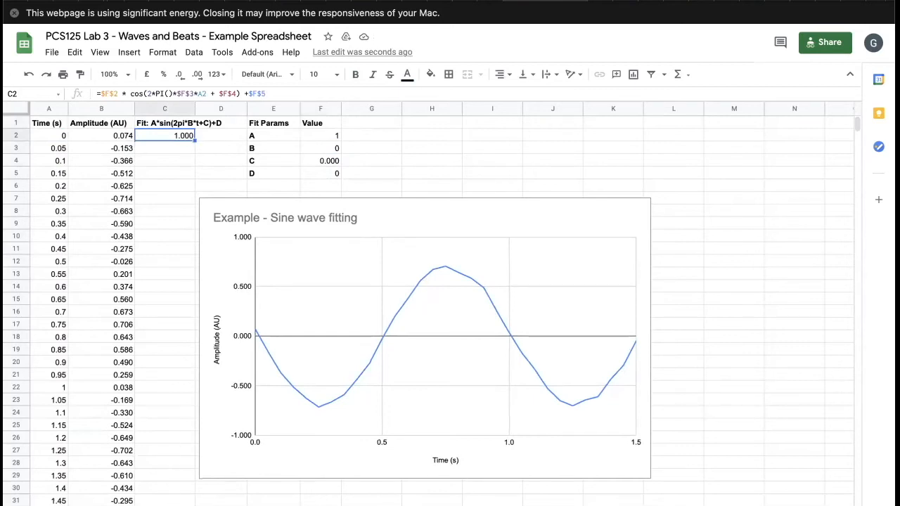
{"action": "double_click", "coordinate": [195, 139]}
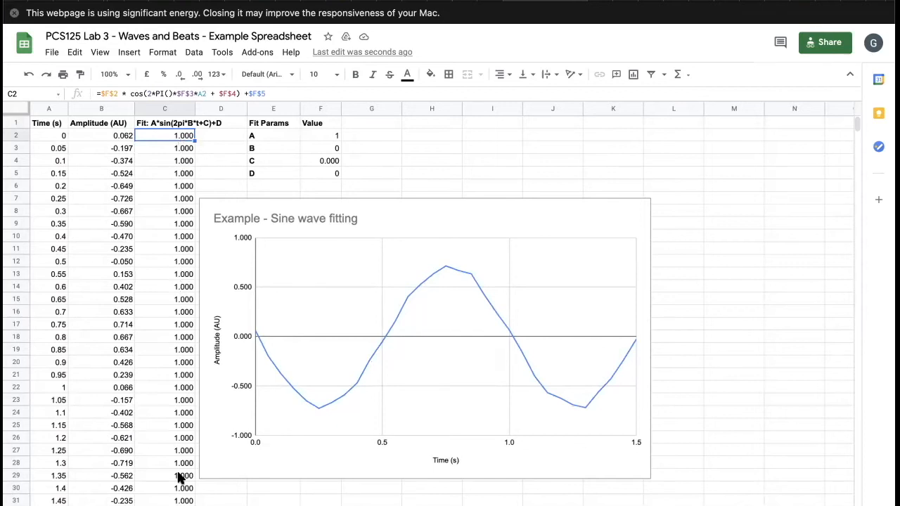
- Set fit parameter B in F3 to 2
{"action": "left_click", "coordinate": [325, 149]}
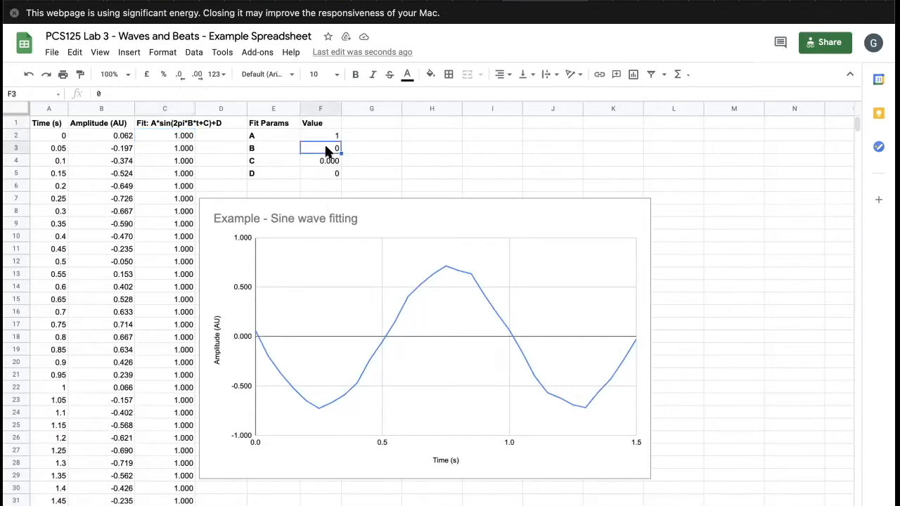
{"action": "type", "text": "2"}
{"action": "key", "text": "Return"}
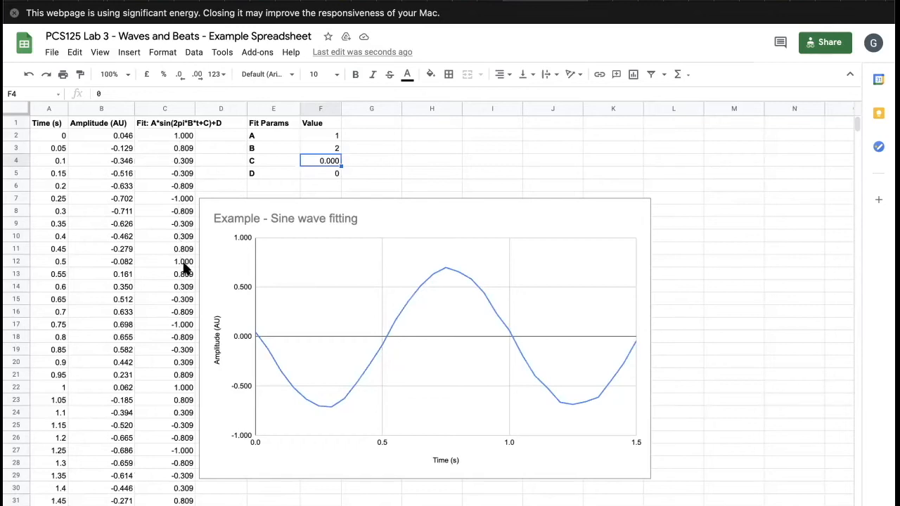
- Add the fit values in column C as a second series on the sine wave fitting chart
{"action": "left_click", "coordinate": [563, 215]}
{"action": "left_click", "coordinate": [641, 209]}
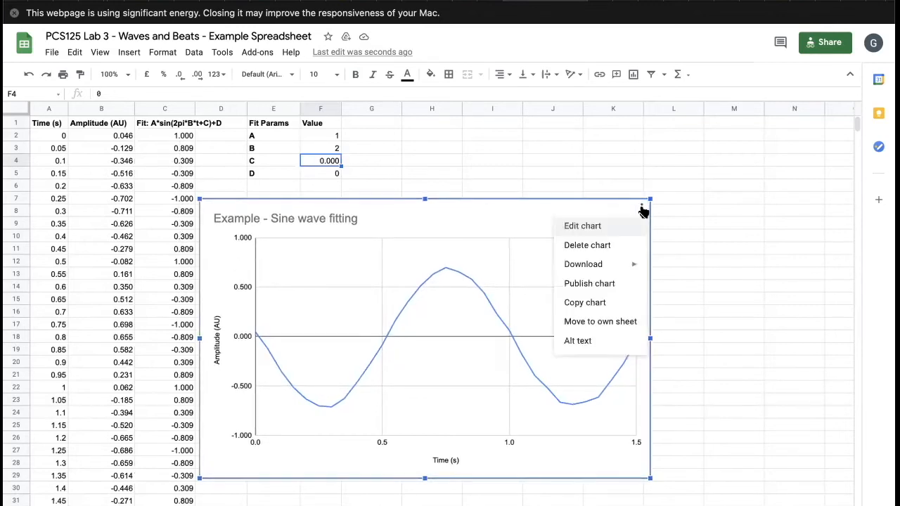
{"action": "left_click", "coordinate": [594, 228]}
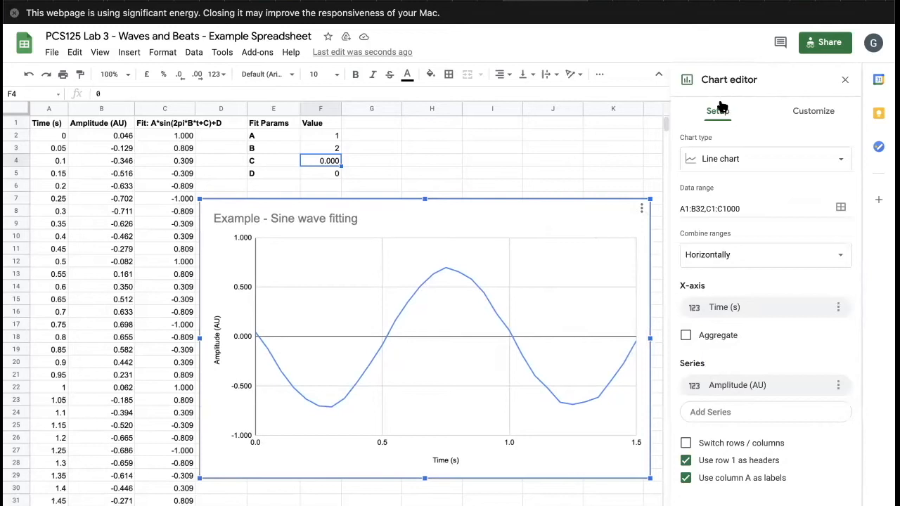
{"action": "left_click", "coordinate": [755, 416]}
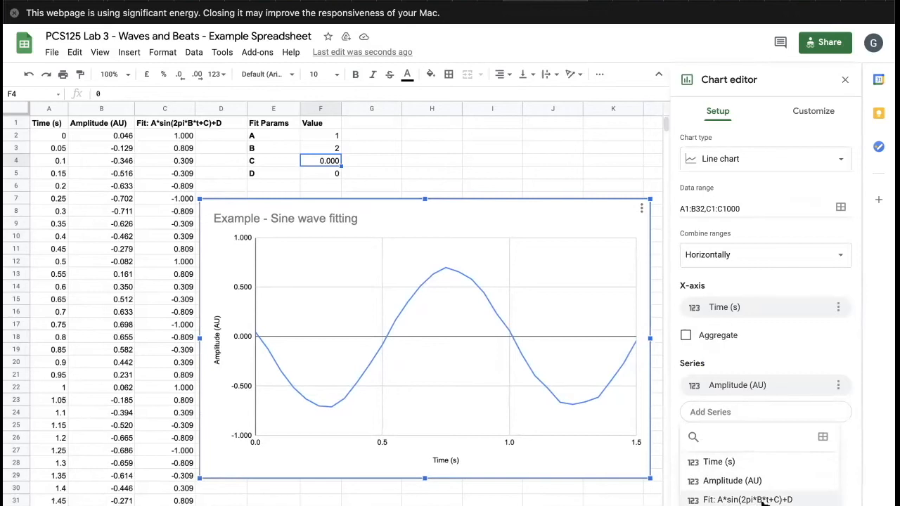
{"action": "left_click", "coordinate": [823, 439]}
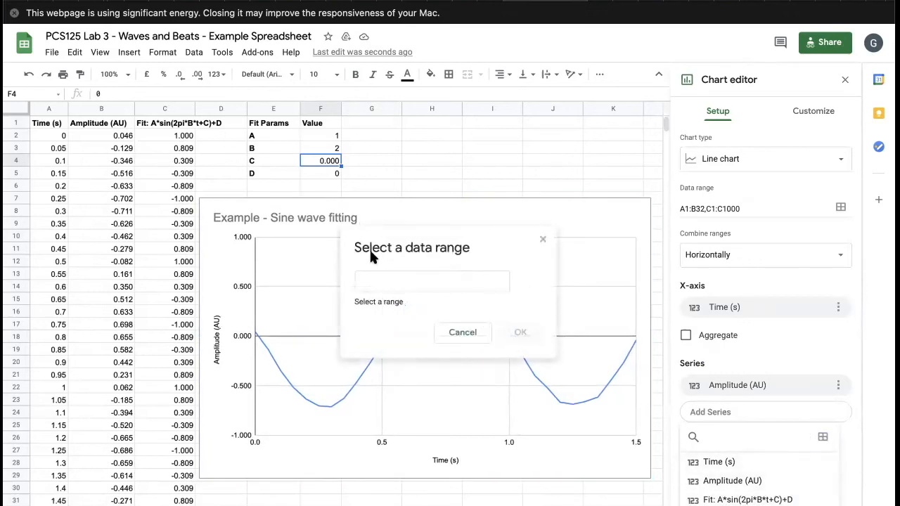
{"action": "left_click", "coordinate": [165, 108]}
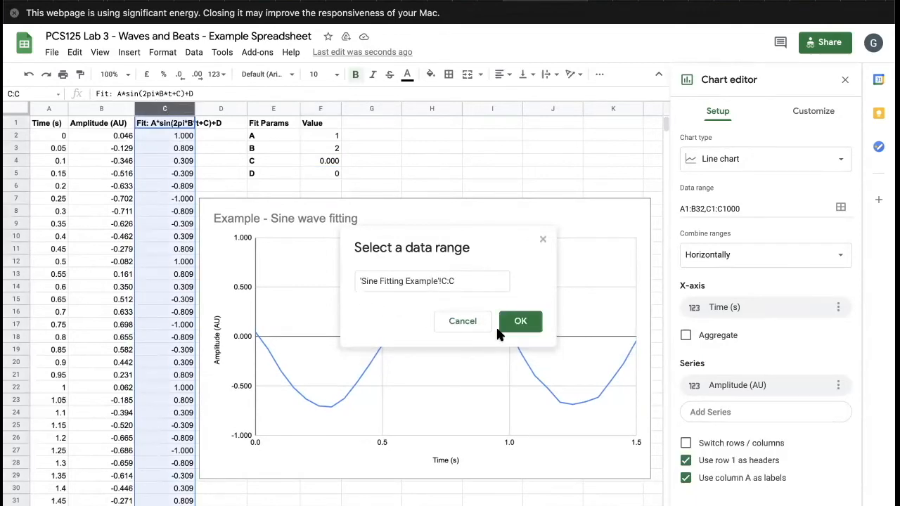
{"action": "left_click", "coordinate": [521, 321]}
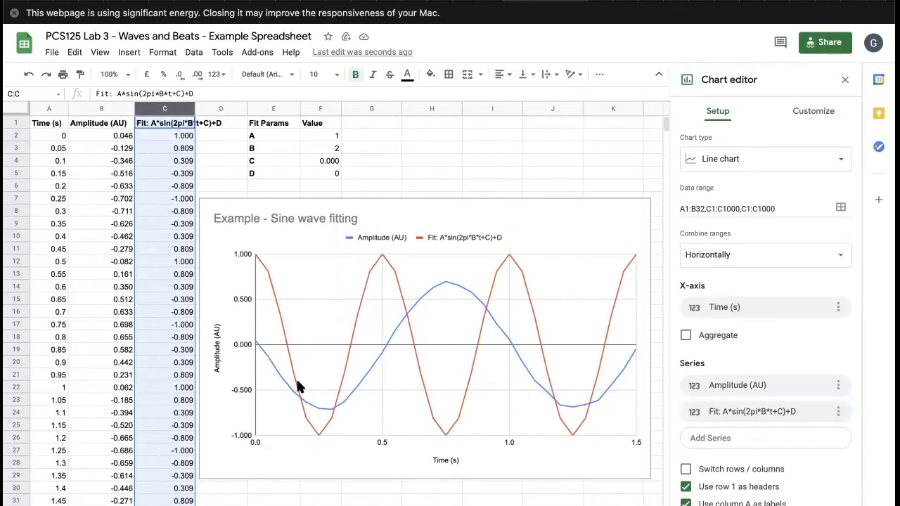
- Try an offset of 0.5 for fit parameter D in F5 and restore it to 0
{"action": "left_click", "coordinate": [335, 174]}
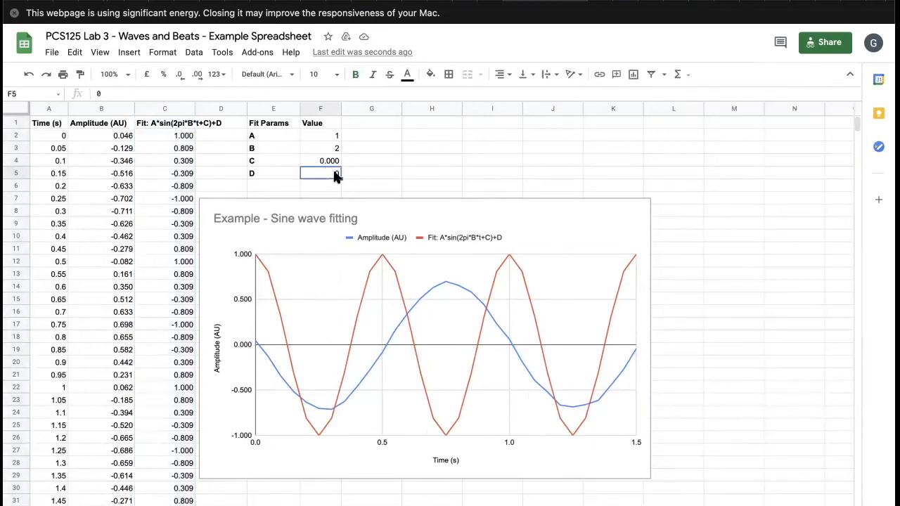
{"action": "type", "text": "0.5"}
{"action": "key", "text": "Return"}
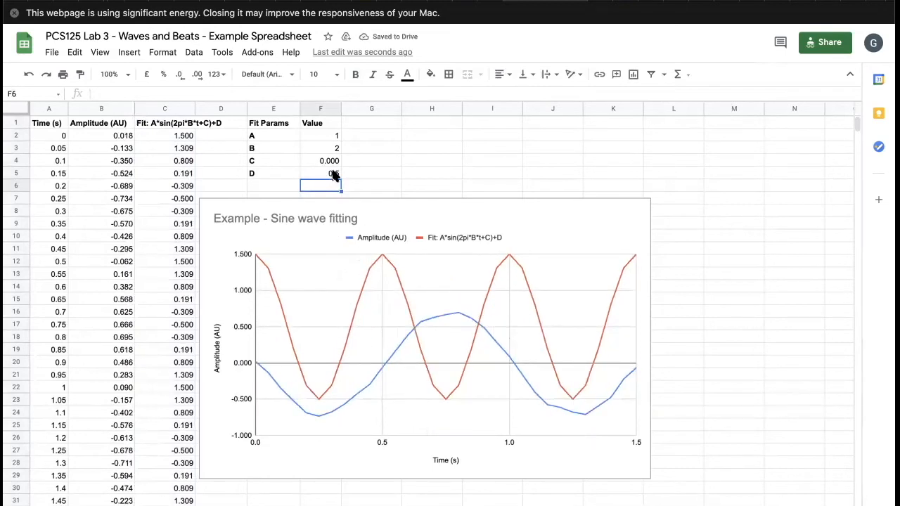
{"action": "left_click", "coordinate": [334, 176]}
{"action": "type", "text": "0"}
{"action": "key", "text": "Return"}
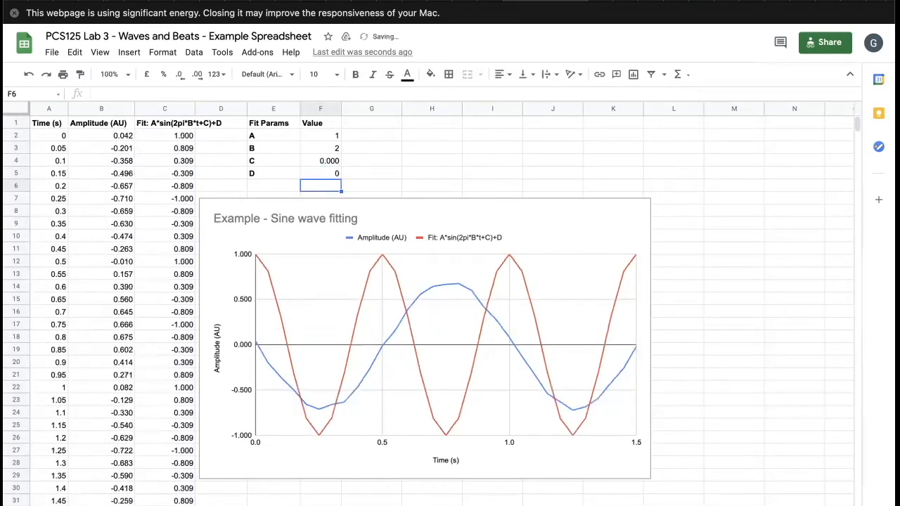
- Set fit parameter B in F3 to 1.5 to try a lower frequency for the fit curve
{"action": "left_click", "coordinate": [335, 138]}
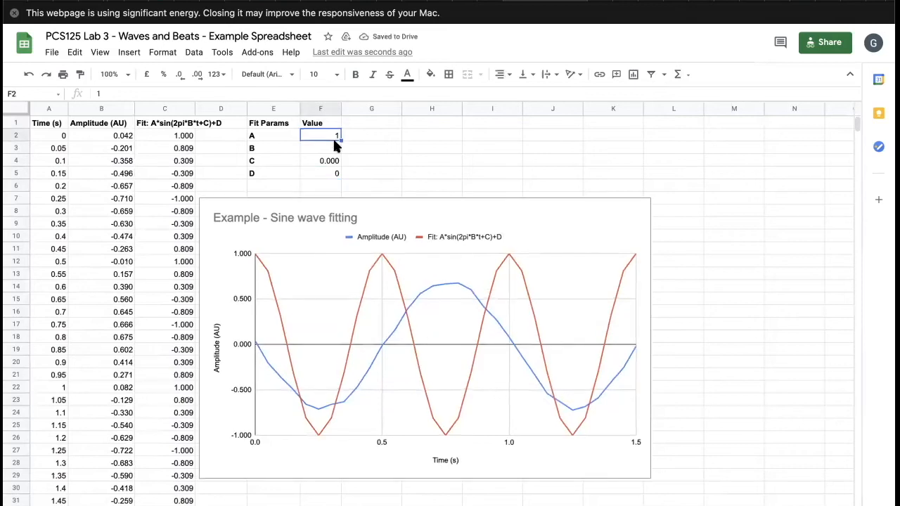
{"action": "left_click", "coordinate": [335, 151]}
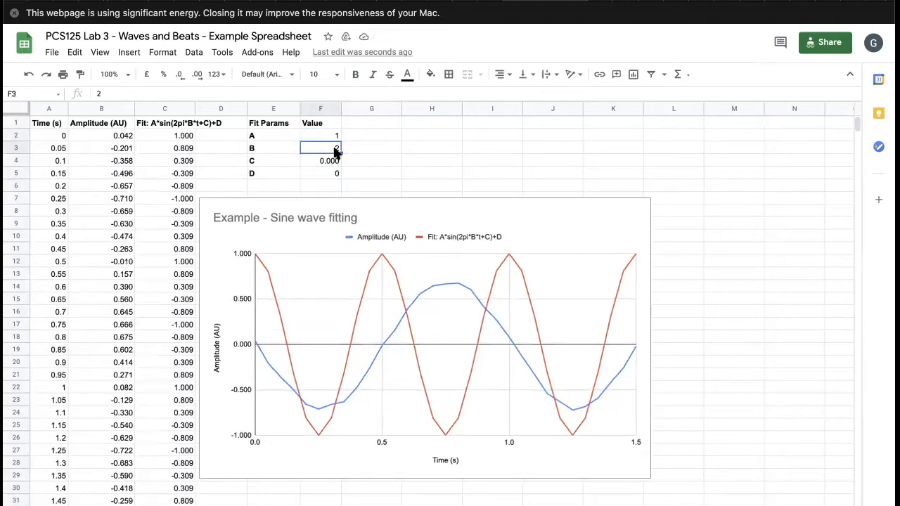
{"action": "type", "text": "1.5"}
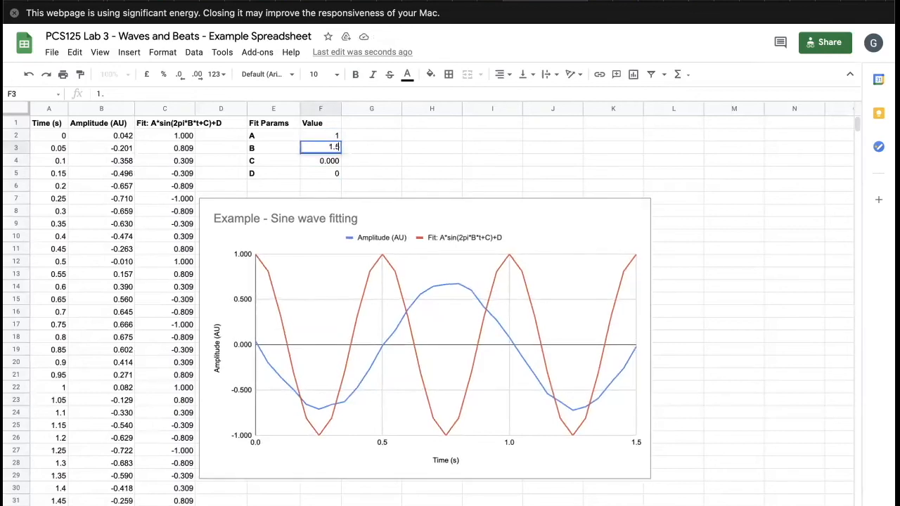
{"action": "key", "text": "Return"}
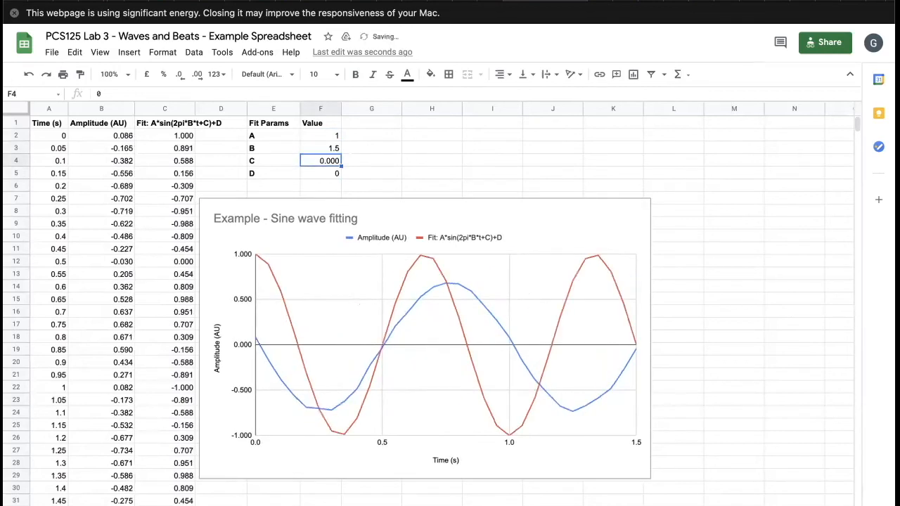
- Set fit parameter B in F3 to 1 to match the period of the measured wave
{"action": "left_click", "coordinate": [334, 150]}
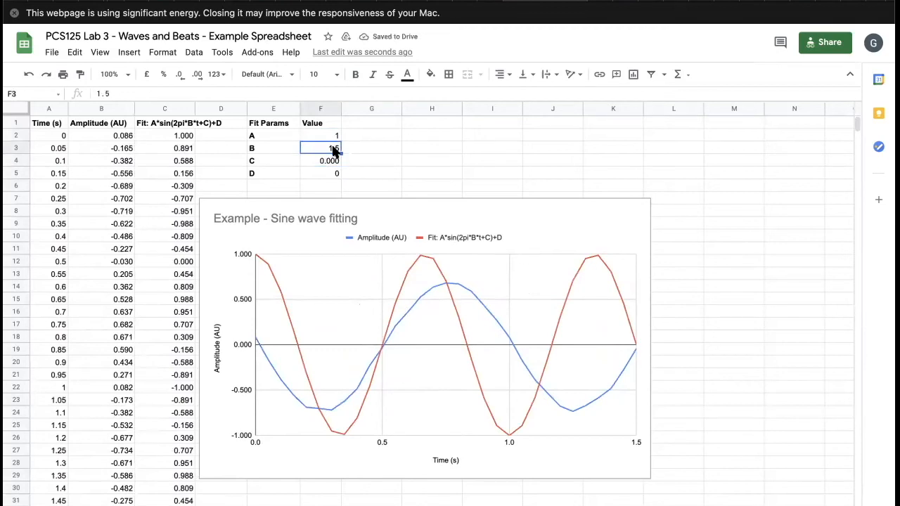
{"action": "type", "text": "1"}
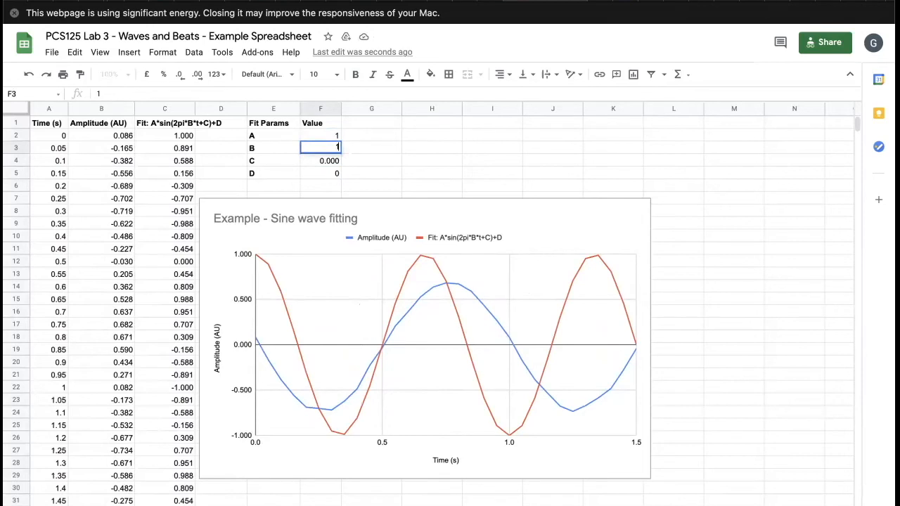
{"action": "key", "text": "Return"}
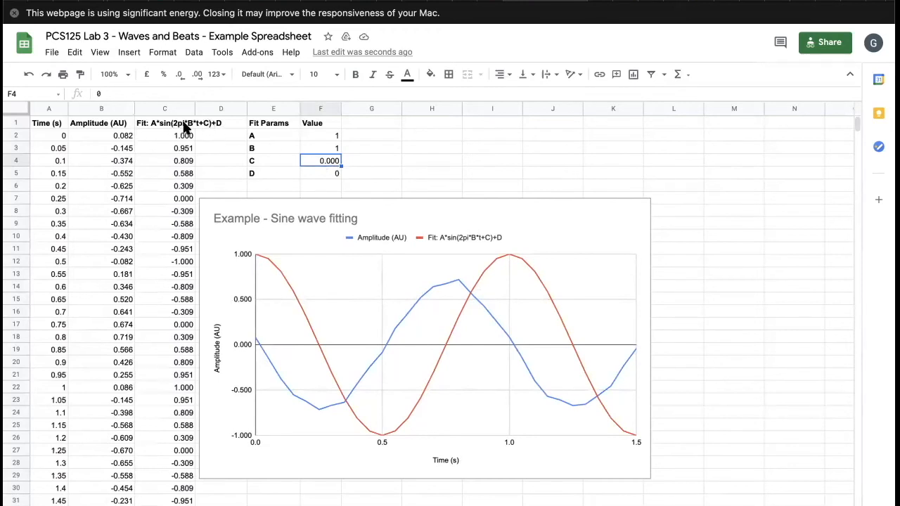
- Try phase values of 1 and 1.2 for fit parameter C in F4 to shift the fit curve toward the measured wave
{"action": "double_click", "coordinate": [328, 162]}
{"action": "key", "text": "BackSpace"}
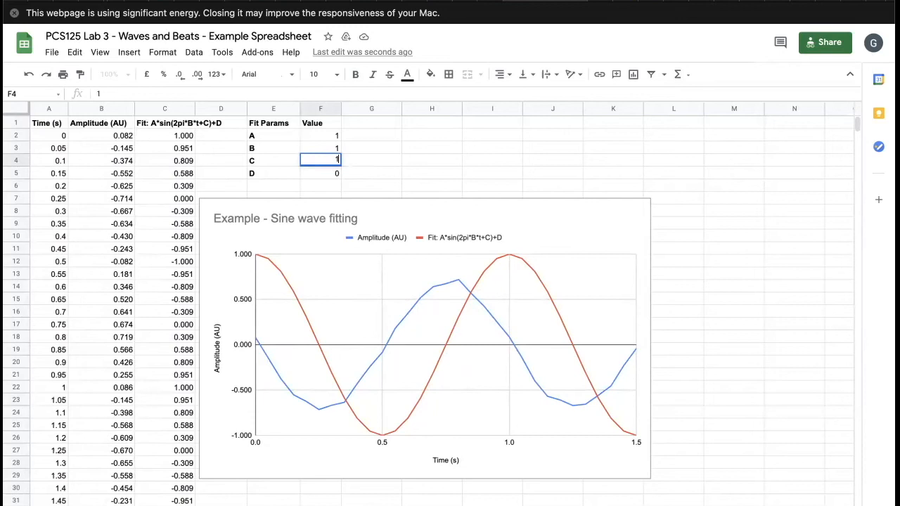
{"action": "type", "text": "1"}
{"action": "key", "text": "Return"}
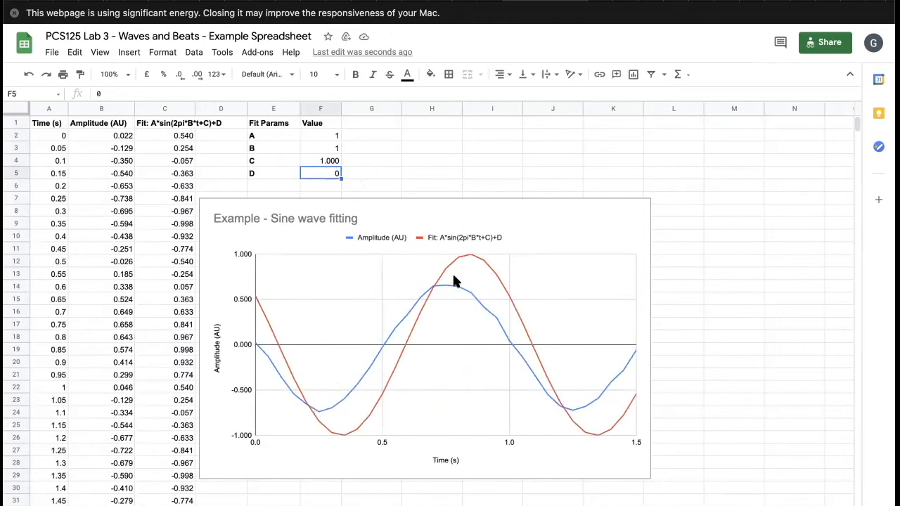
{"action": "left_click", "coordinate": [330, 161]}
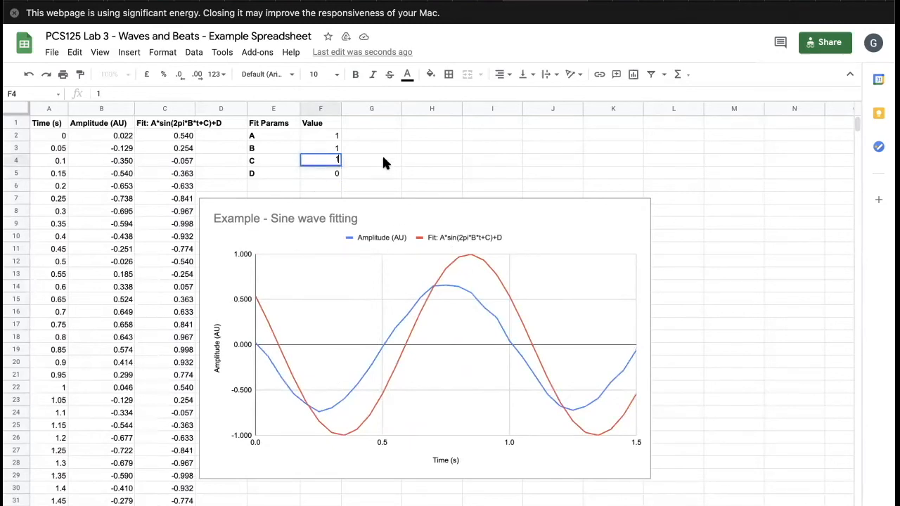
{"action": "type", "text": "1.2"}
{"action": "key", "text": "Return"}
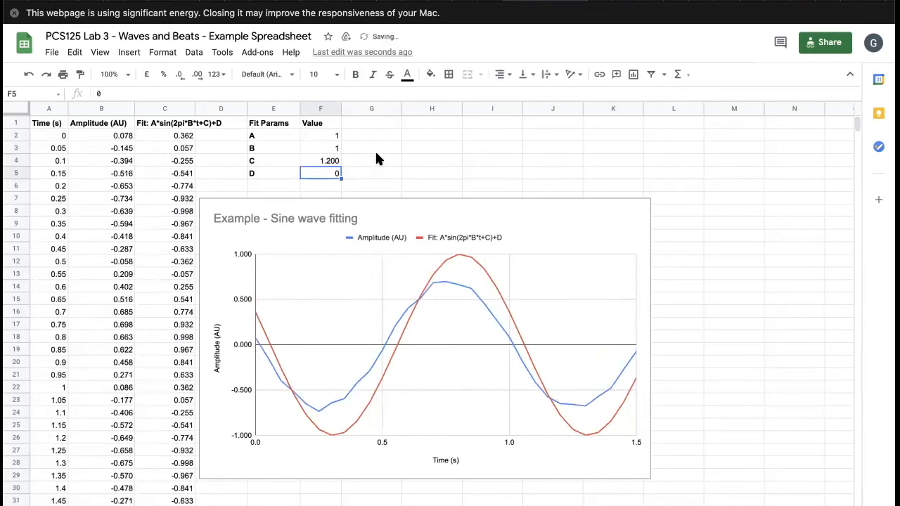
- Try phase values of 1.3 and 1.4 for fit parameter C in F4 to bring the curves closer together
{"action": "double_click", "coordinate": [330, 162]}
{"action": "key", "text": "BackSpace"}
{"action": "type", "text": "3"}
{"action": "key", "text": "Return"}
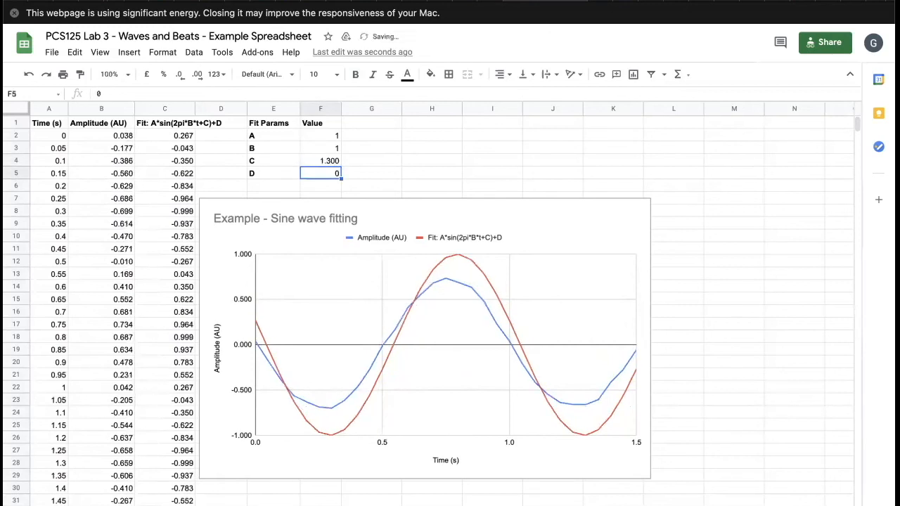
{"action": "double_click", "coordinate": [325, 161]}
{"action": "key", "text": "BackSpace"}
{"action": "type", "text": "4"}
{"action": "key", "text": "Return"}
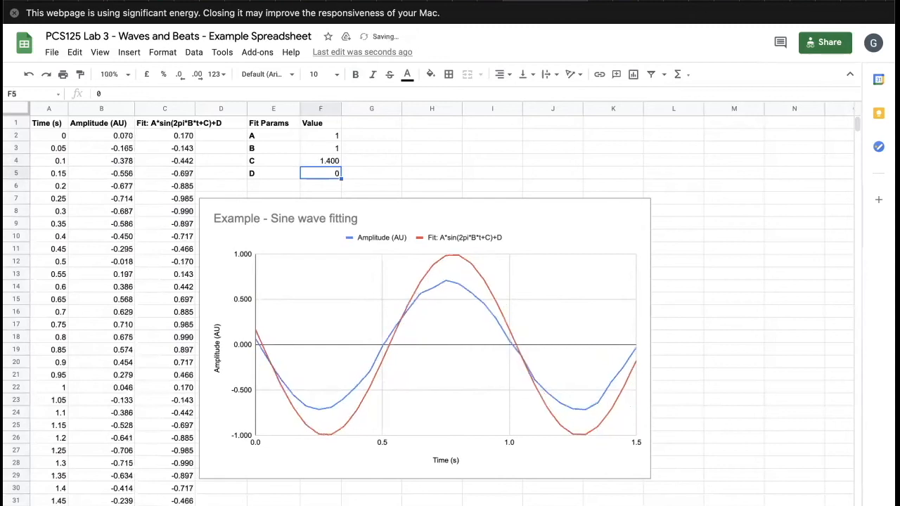
- Set fit parameter C in F4 to 1.5 to align the fit curve's phase with the measured wave
{"action": "left_click", "coordinate": [333, 161]}
{"action": "double_click", "coordinate": [332, 161]}
{"action": "key", "text": "BackSpace"}
{"action": "type", "text": "5"}
{"action": "key", "text": "Return"}
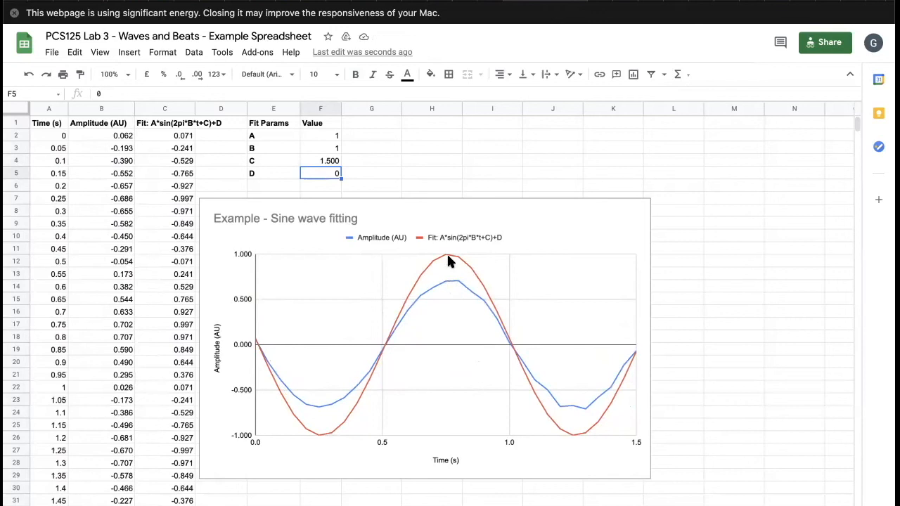
- Set fit parameter A in F2 to 0.65 to match the amplitude of the measured wave
{"action": "left_click", "coordinate": [330, 134]}
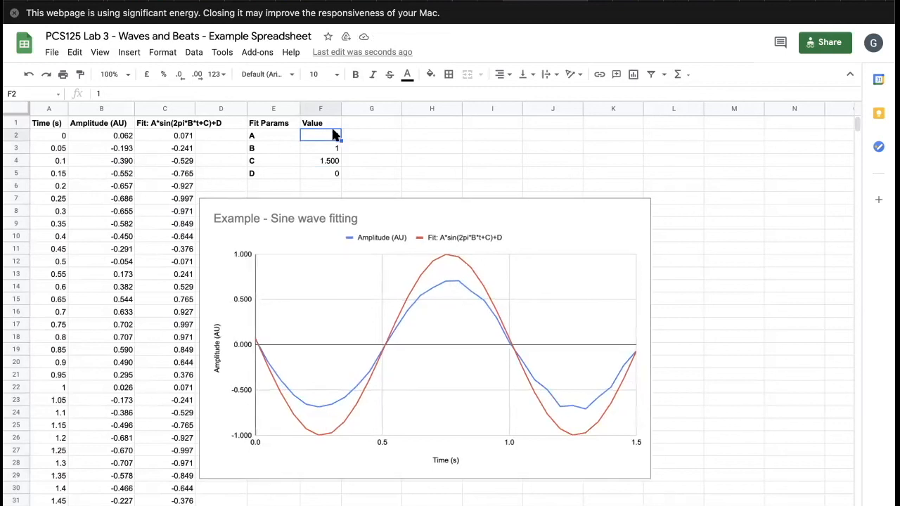
{"action": "key", "text": "BackSpace"}
{"action": "type", "text": "0.65"}
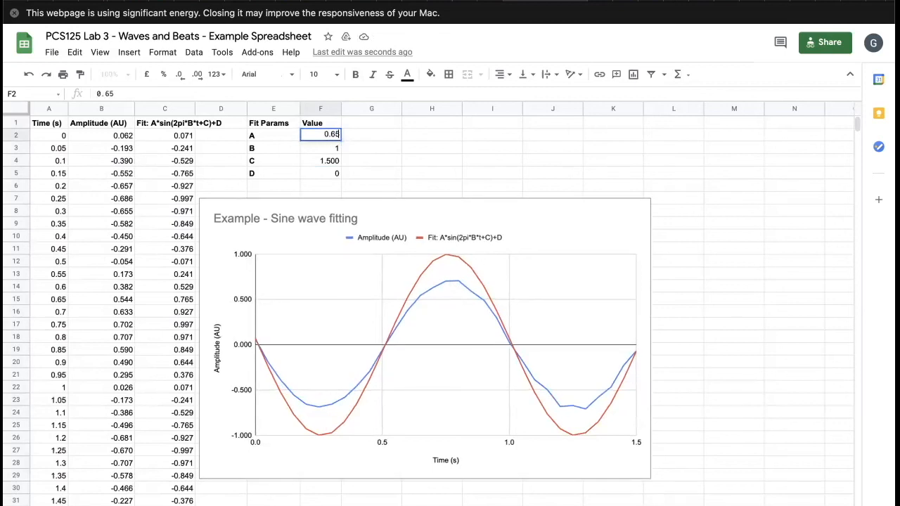
{"action": "key", "text": "Return"}
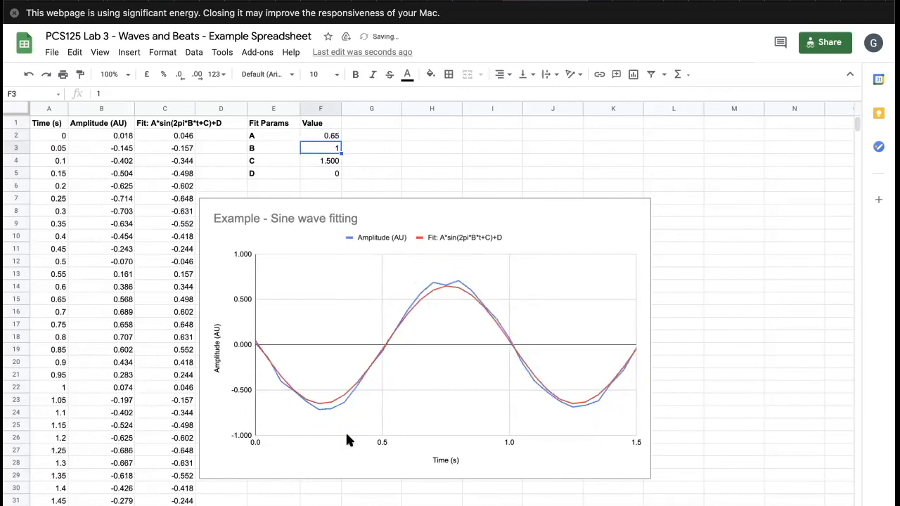